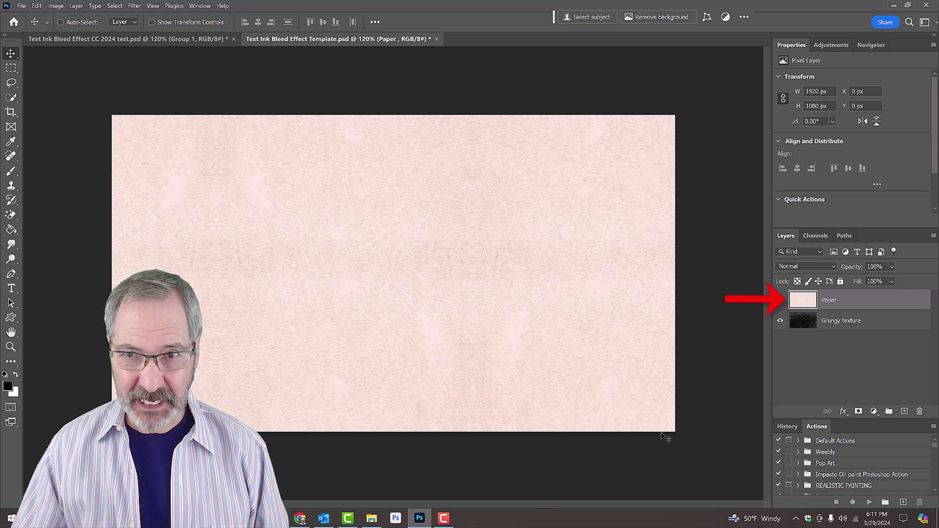
Turn off the Paper layer's visibility to reveal the grungy texture underneath.
click(781, 301)
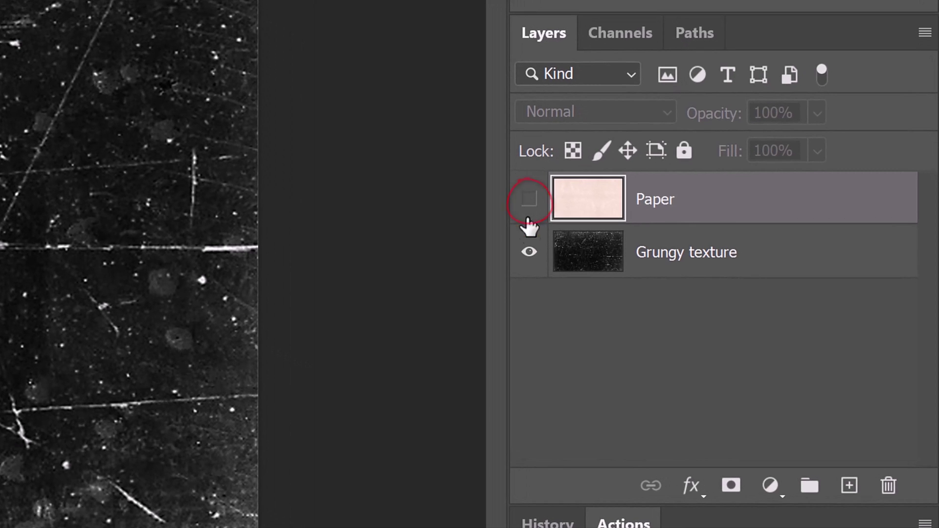
Hide Grungy texture and add a white-filled Layer 1 directly beneath it.
click(530, 253)
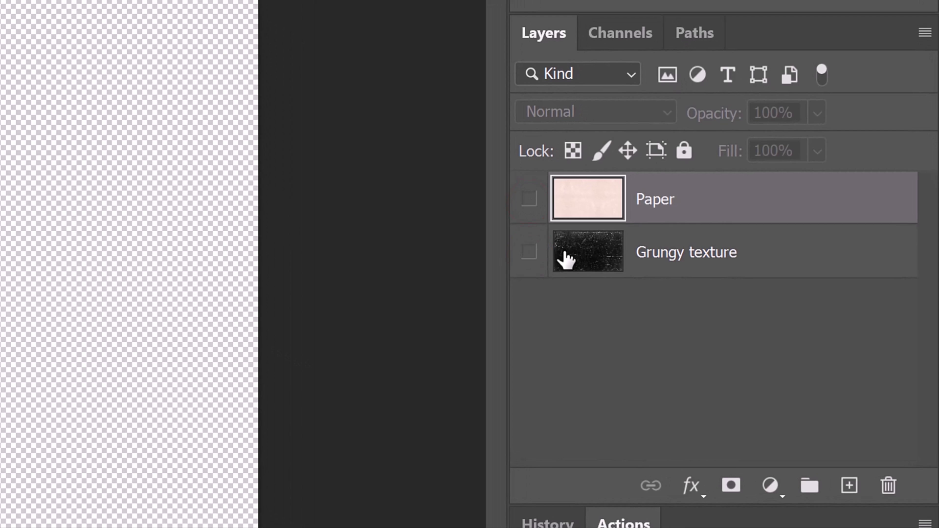
click(586, 262)
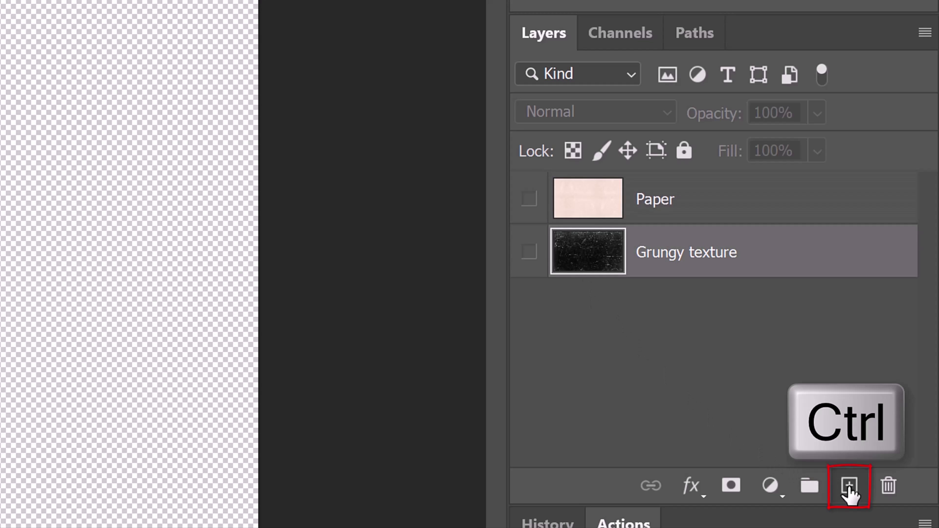
ctrl+click(849, 487)
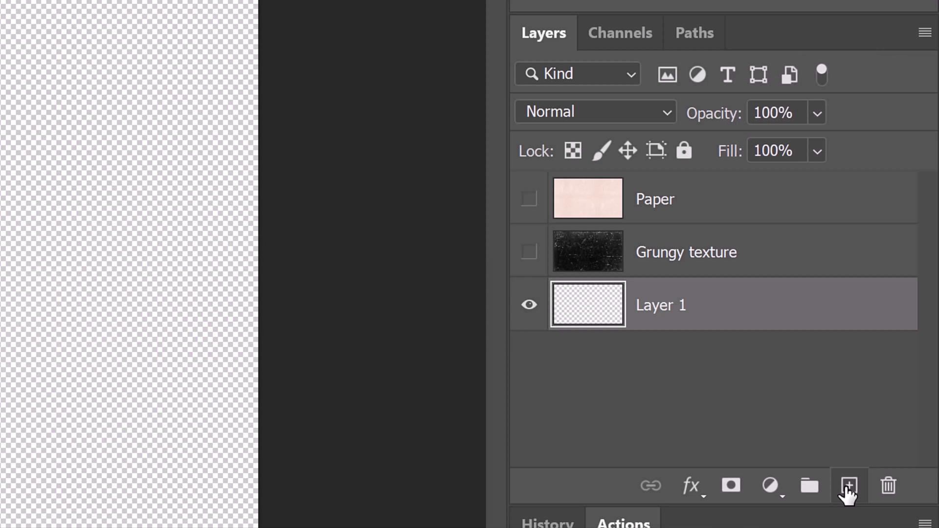
key(ctrl+Delete)
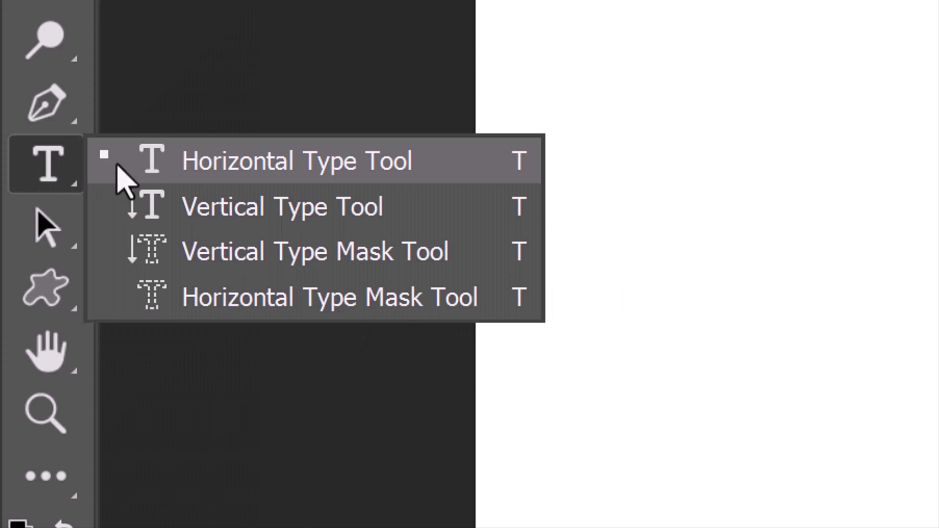
Add black 'INK BLEED' text in Acumin Pro Black at the canvas centre, enlarged to about 108 pt.
click(258, 166)
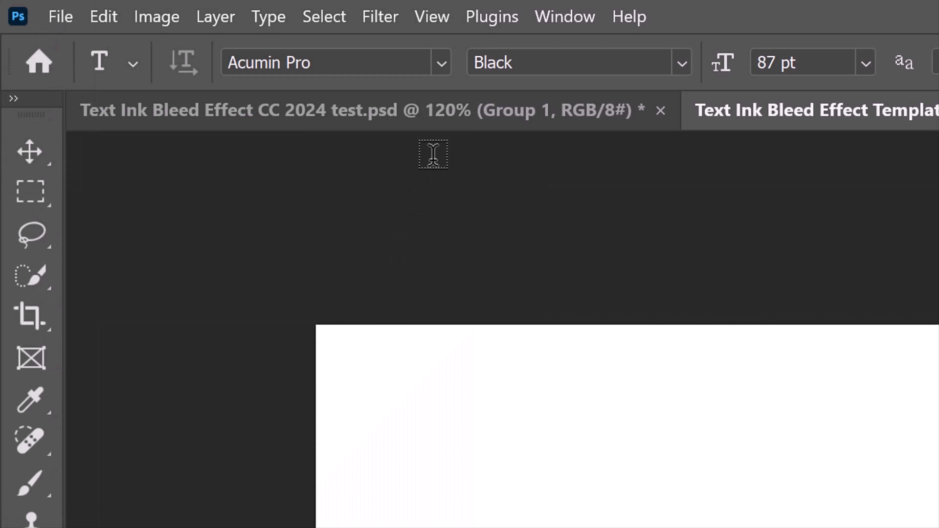
click(442, 61)
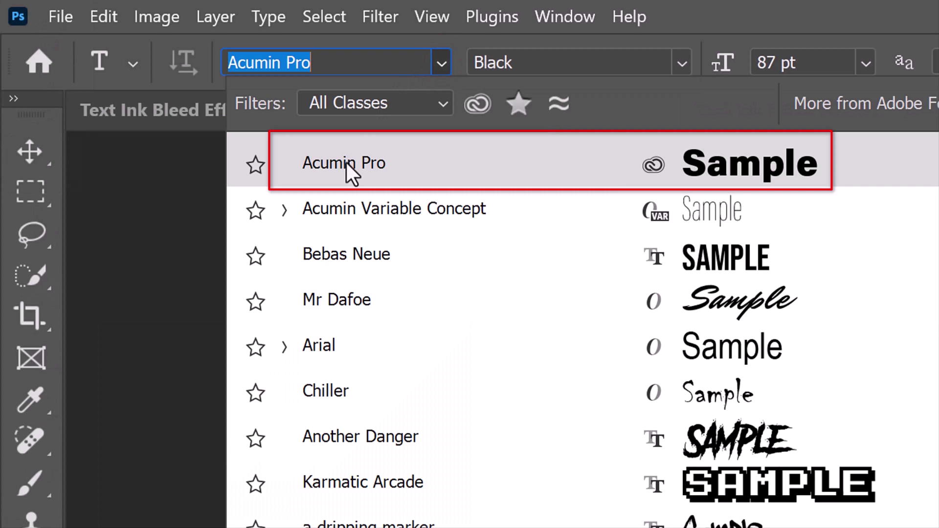
key(Return)
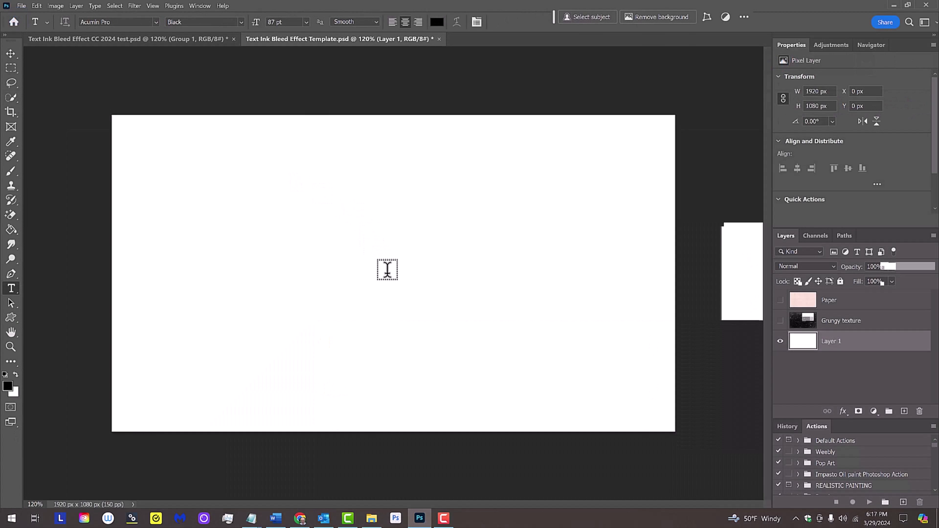
click(386, 268)
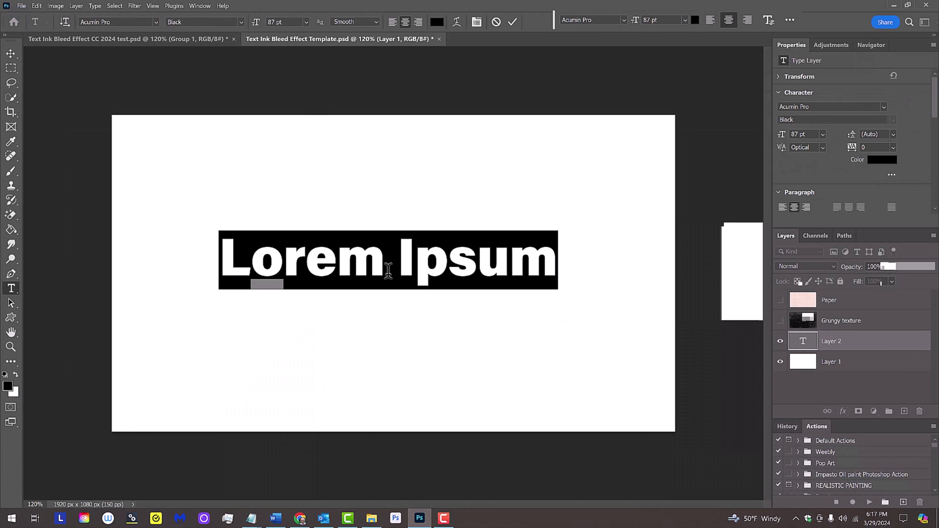
text(INK BLEED)
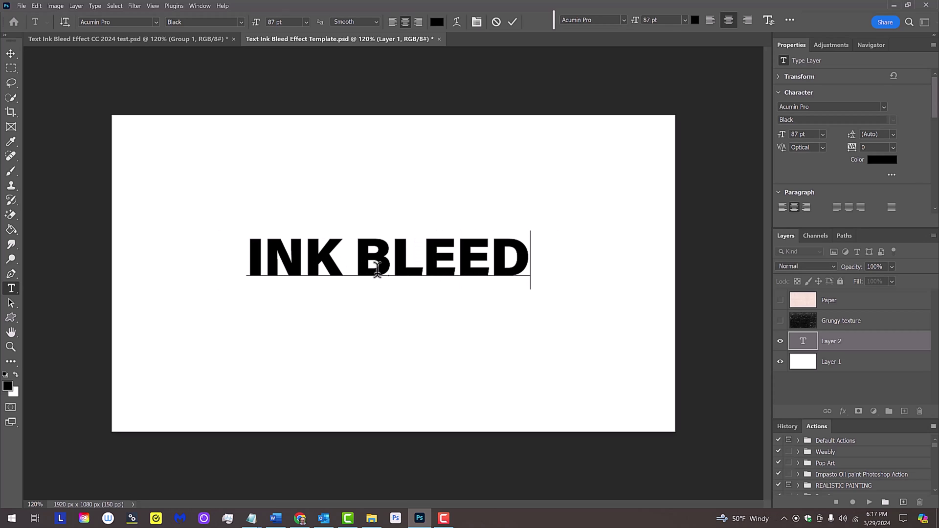
drag(528, 252, 228, 243)
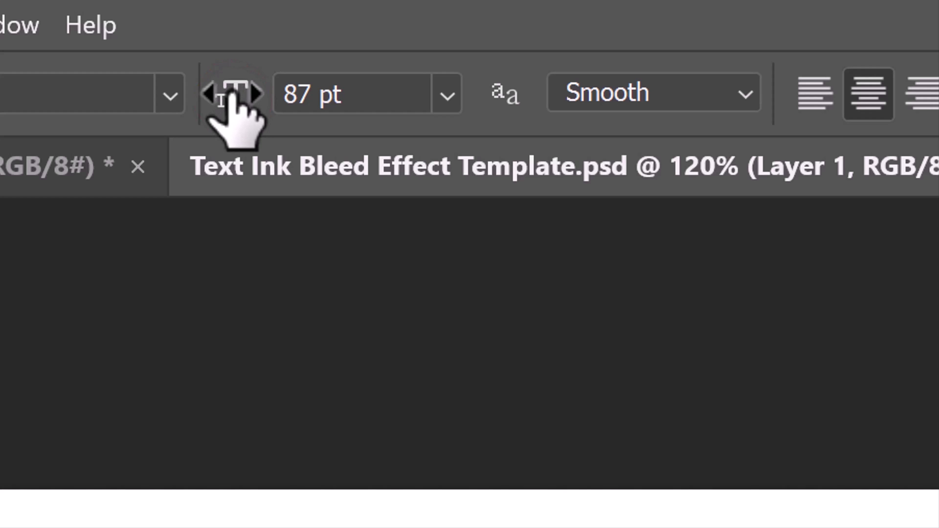
drag(234, 103, 280, 110)
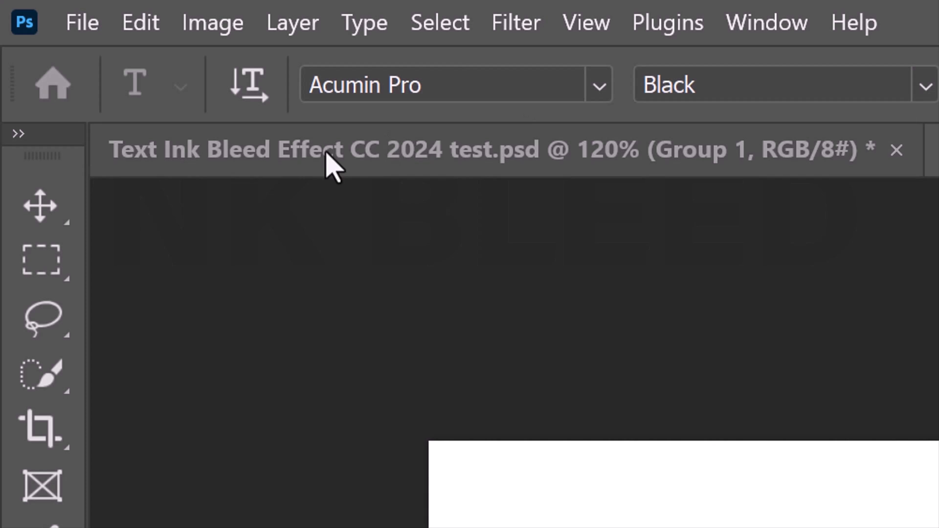
Nudge the INK BLEED text about 24 px lower and convert its layer to a smart object.
click(49, 210)
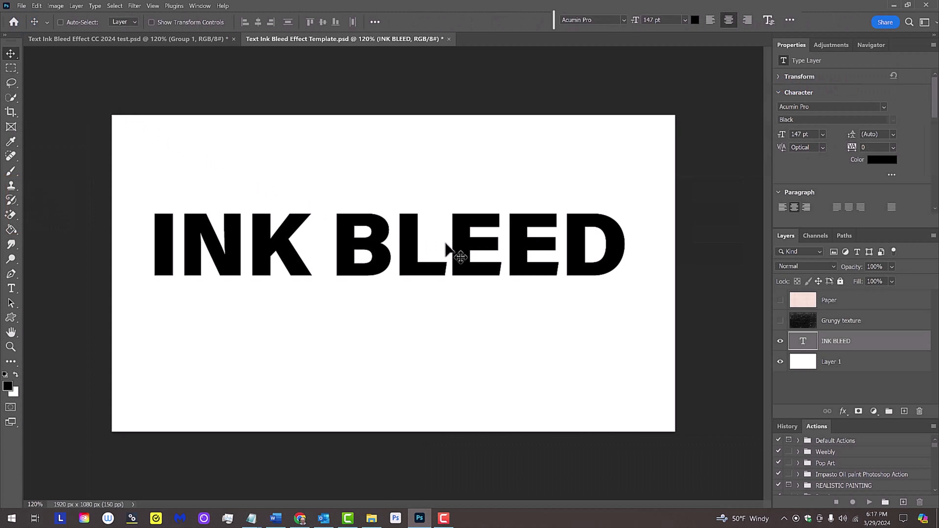
drag(449, 245, 454, 262)
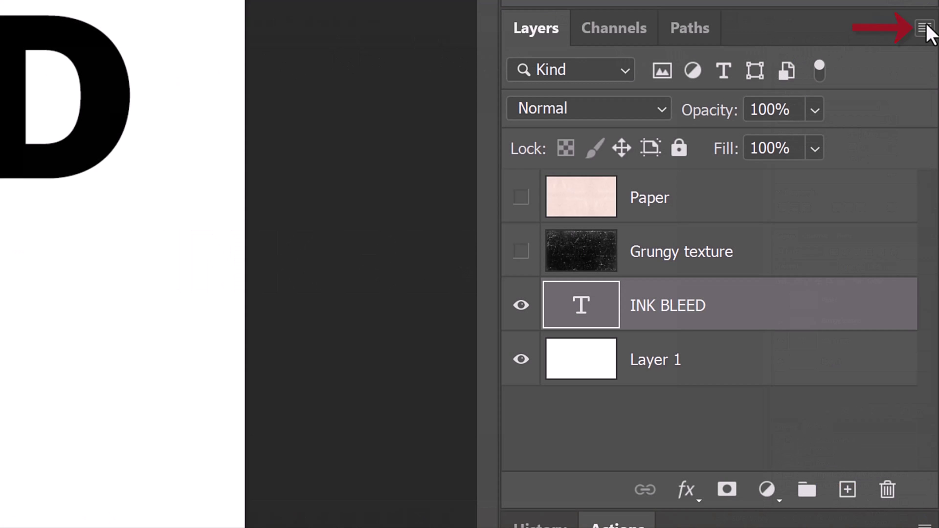
click(925, 28)
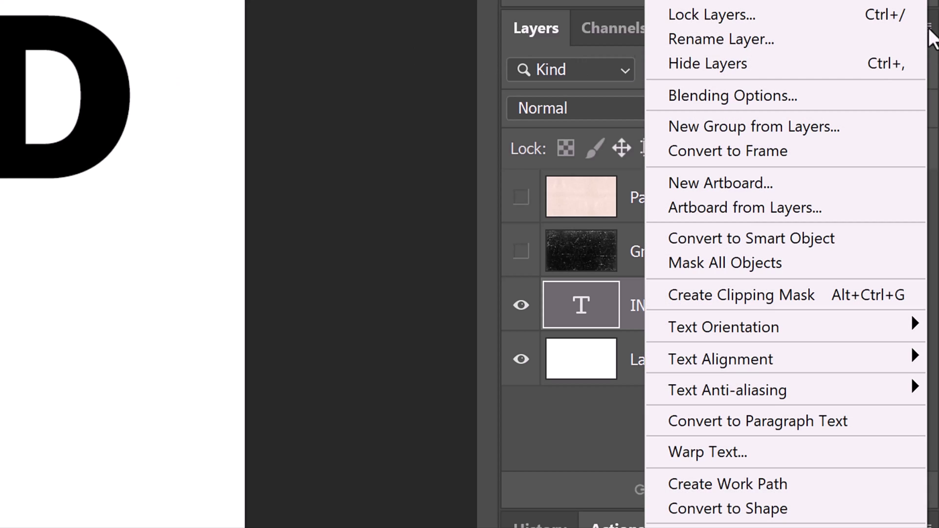
click(748, 242)
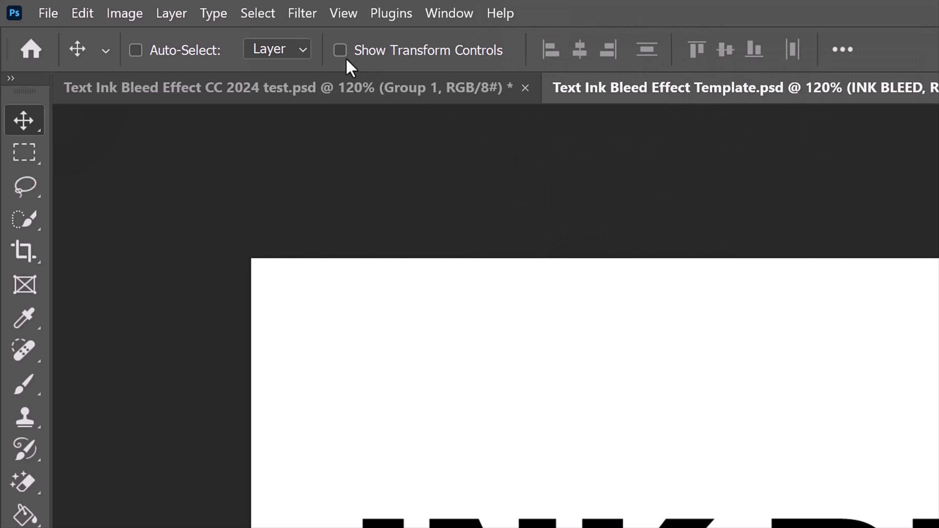
Apply a 10-pixel Gaussian Blur smart filter to the INK BLEED smart object.
click(296, 15)
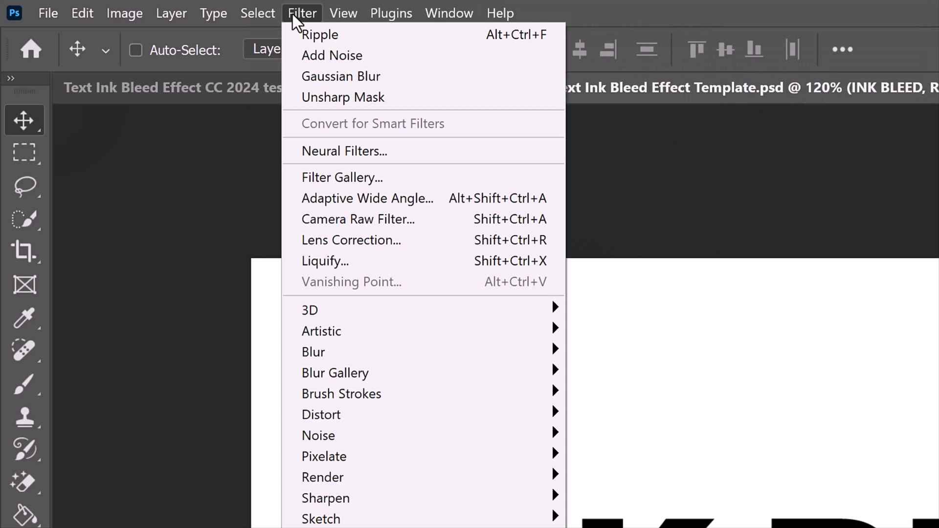
mouse_move(313, 352)
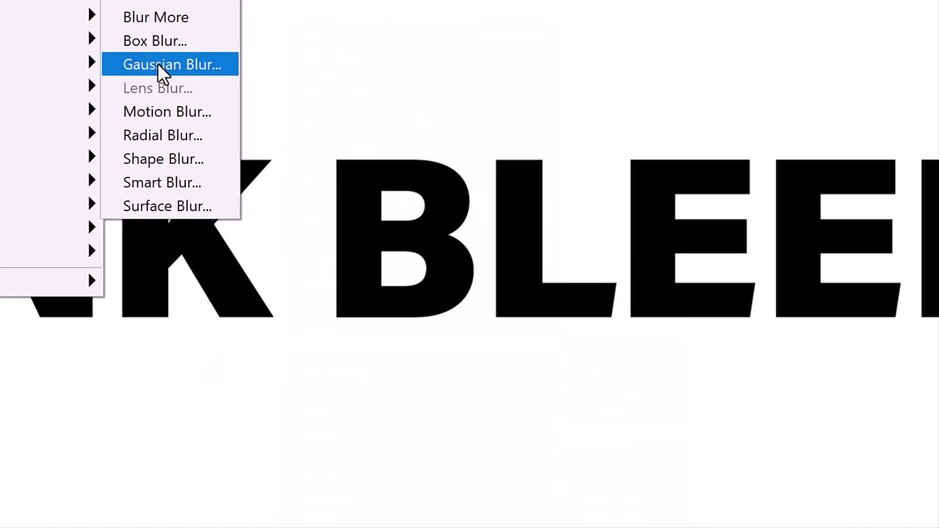
click(615, 436)
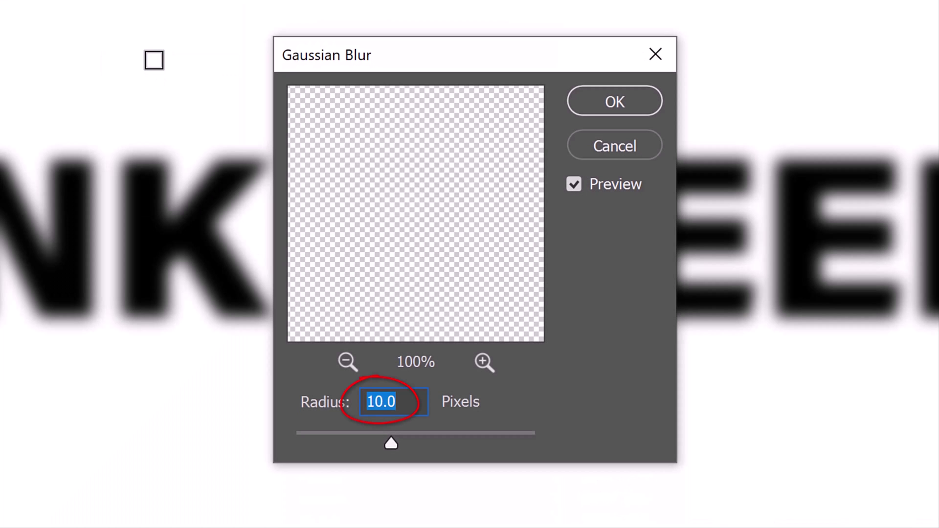
key(Return)
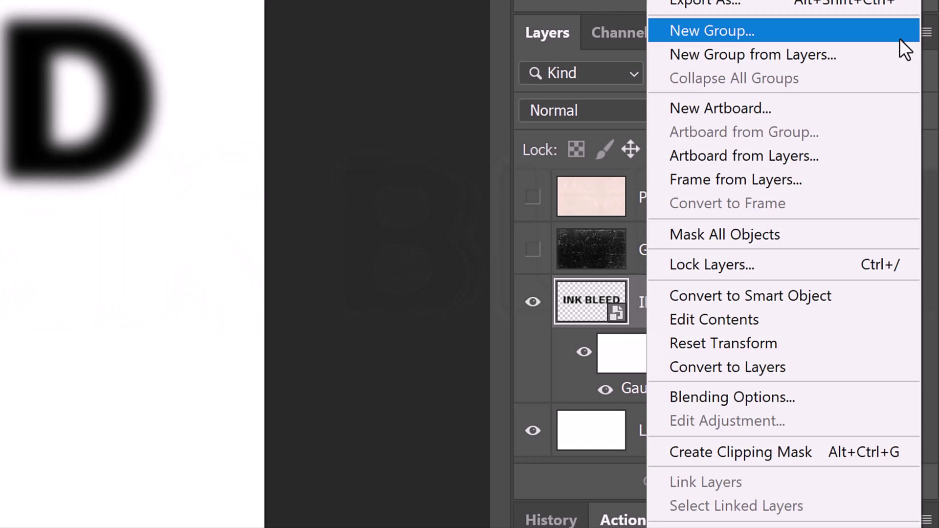
Wrap the blurred text in a new smart object and add Curves with black and white points pulled inward.
click(737, 295)
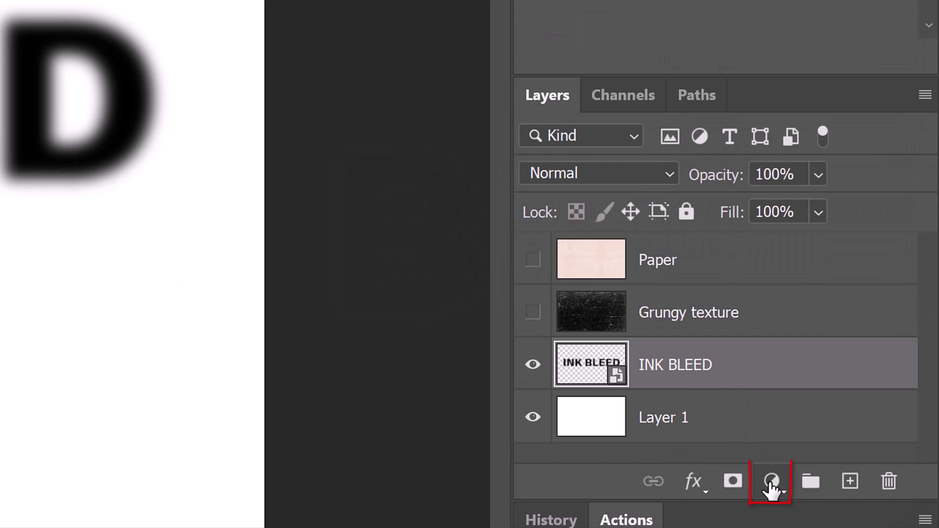
click(771, 484)
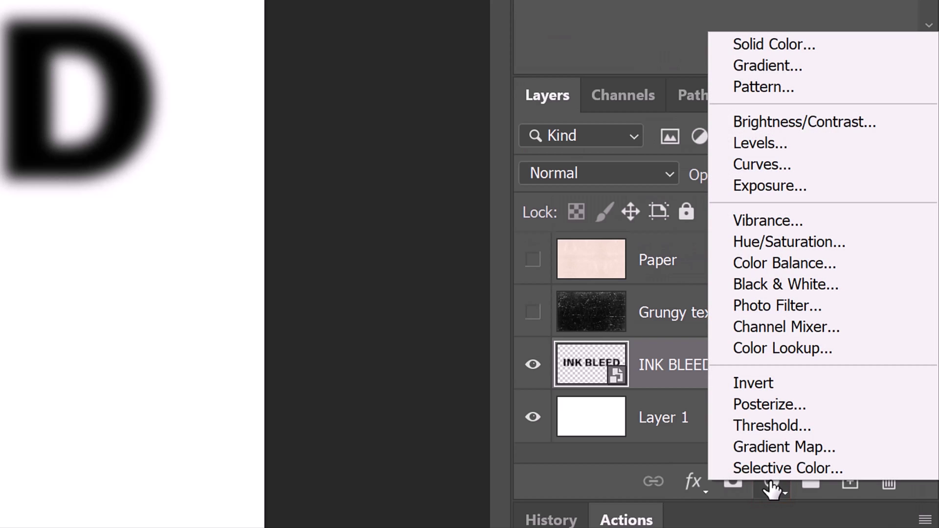
click(752, 166)
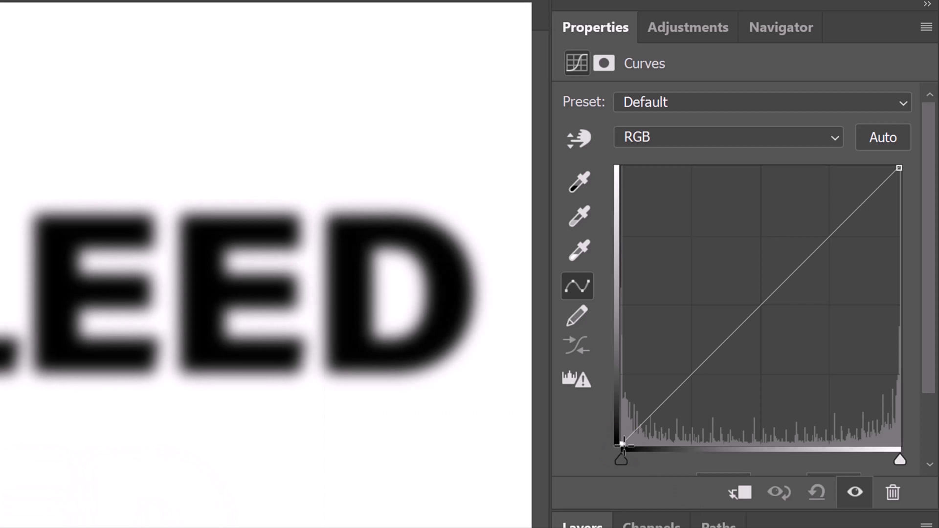
drag(622, 445, 734, 447)
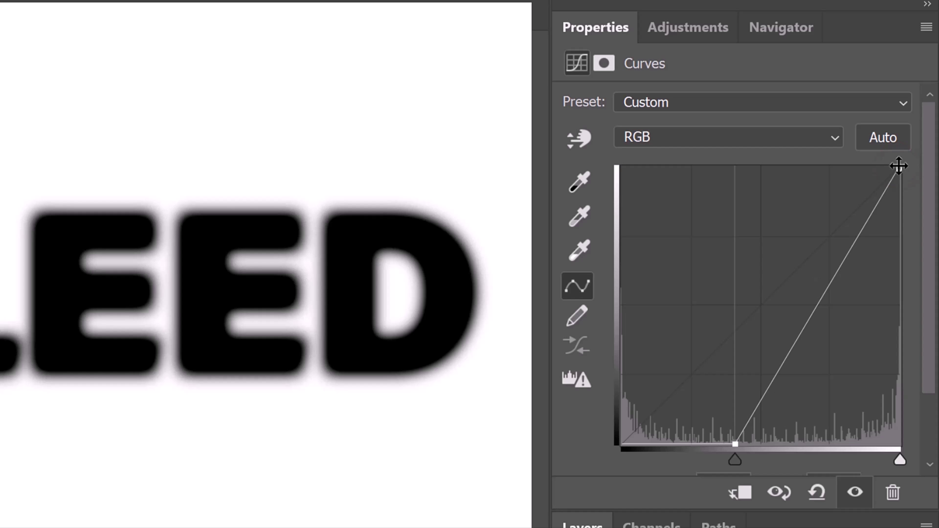
drag(899, 167, 709, 165)
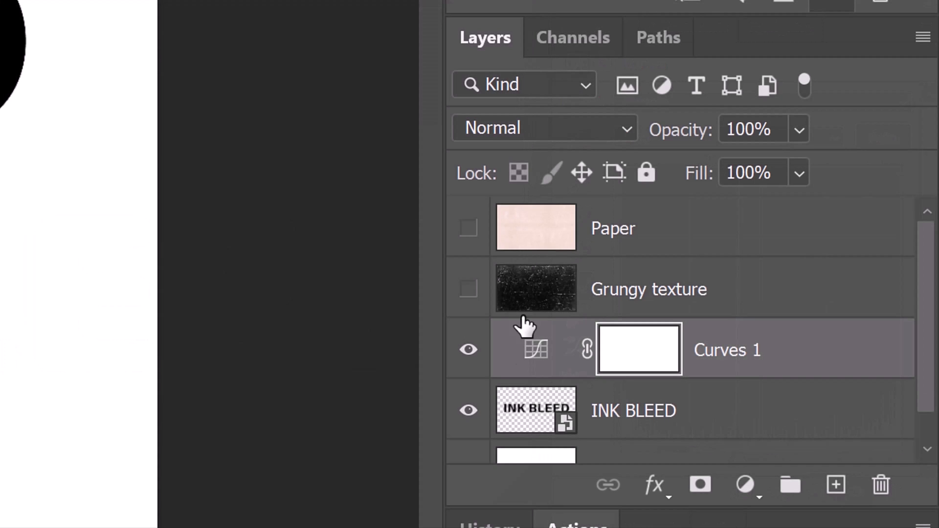
Add Noise (Amount 30) and Ripple (30%, Large) smart filters to the INK BLEED layer.
click(532, 421)
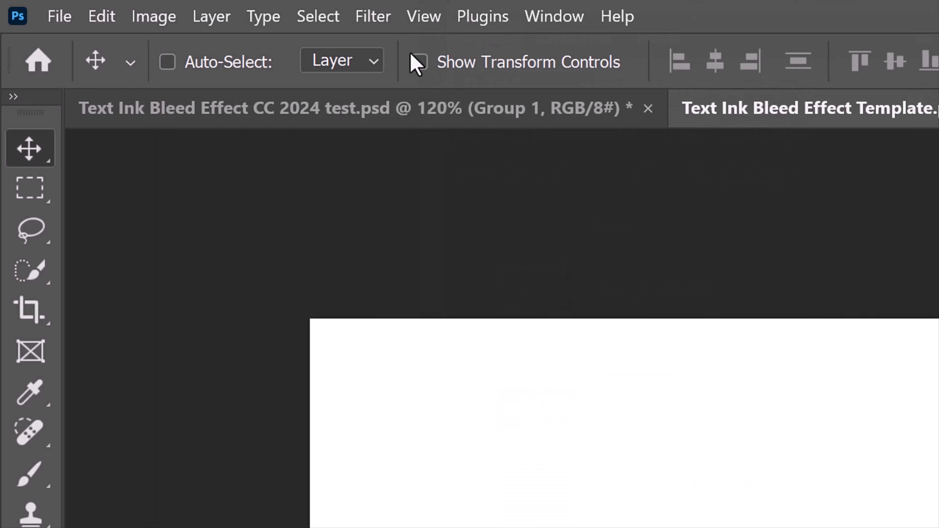
click(373, 16)
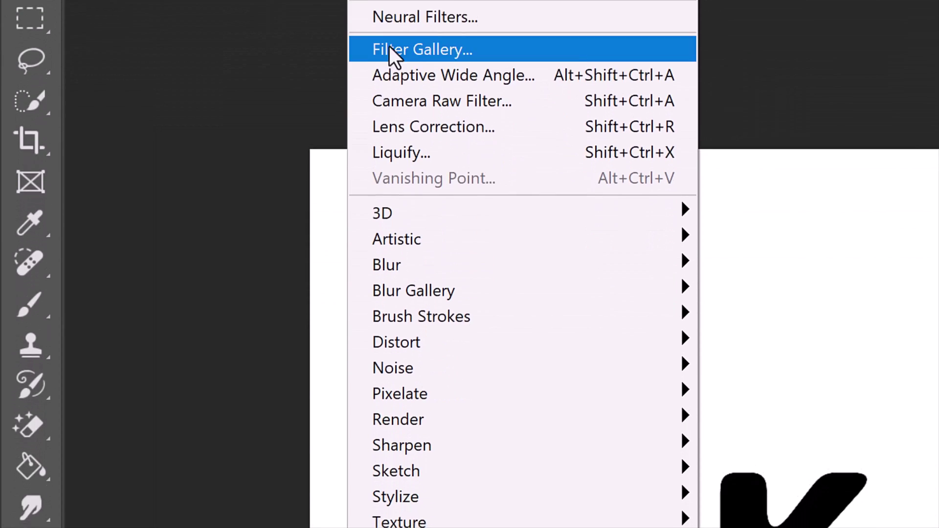
mouse_move(399, 343)
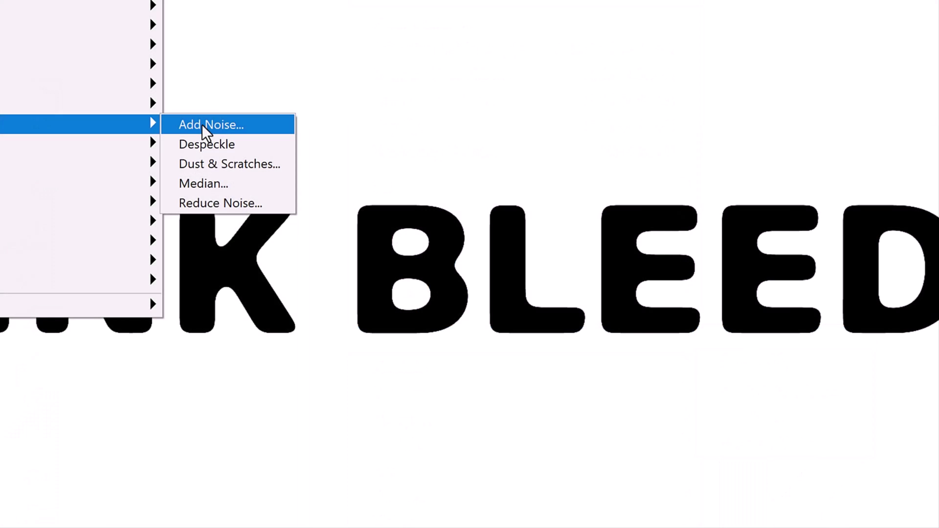
click(748, 340)
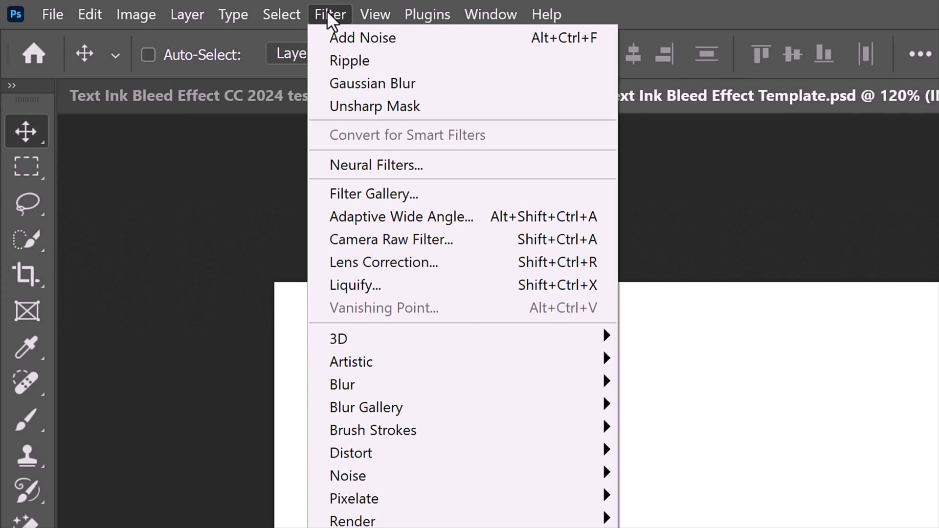
mouse_move(355, 454)
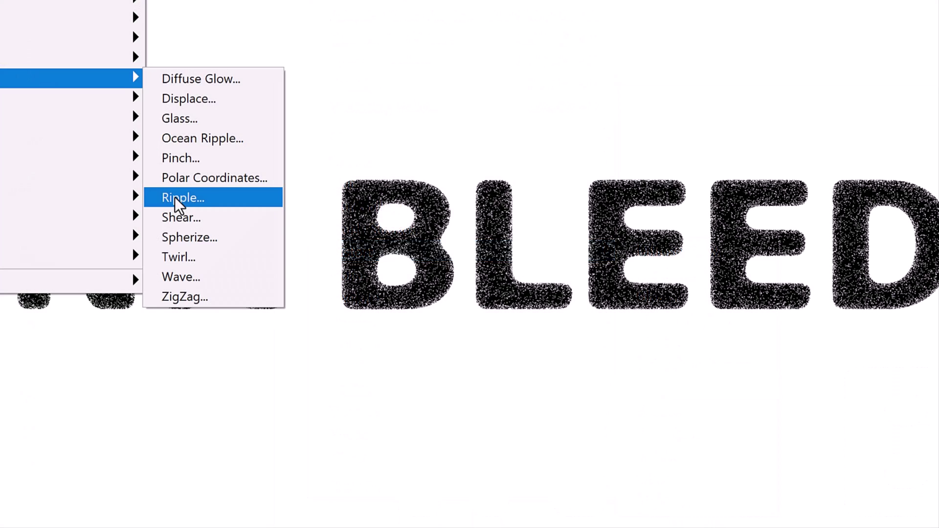
click(661, 388)
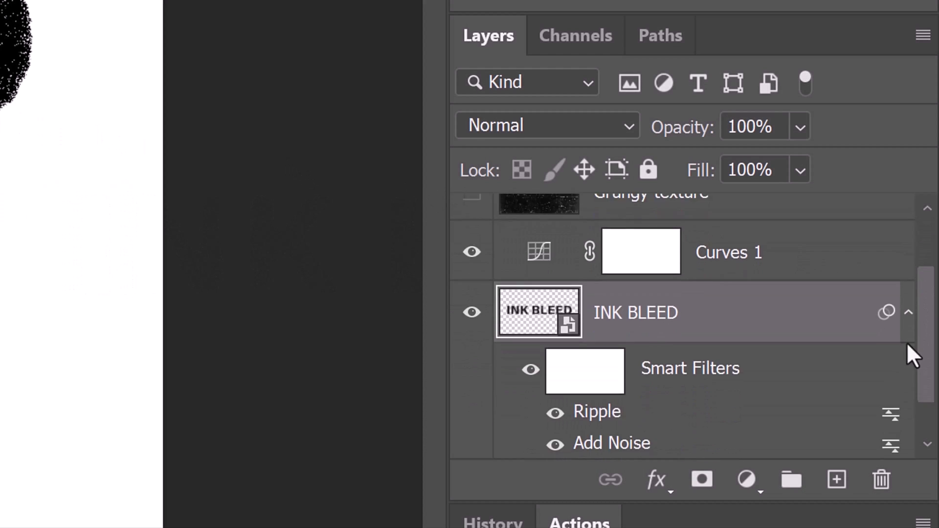
Add a layer mask to INK BLEED and choose a Soft Round brush at 0% hardness.
click(701, 482)
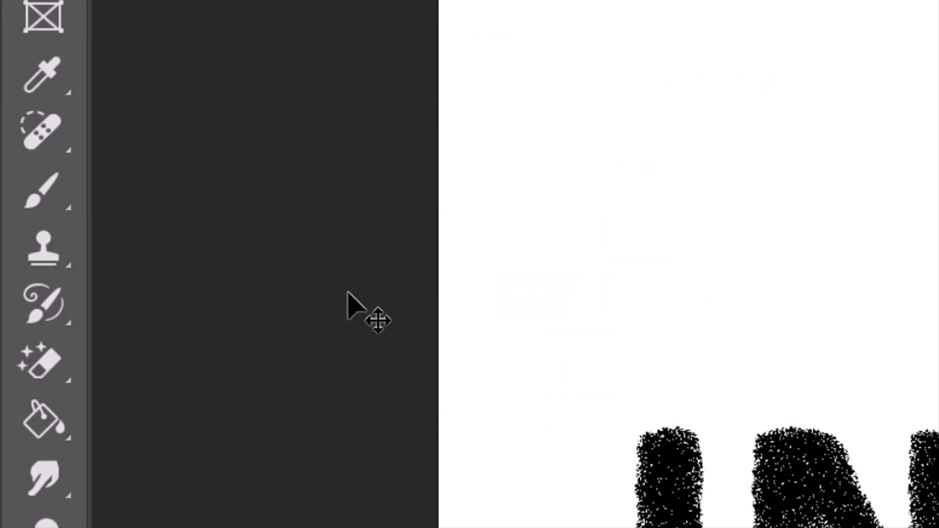
right_click(43, 193)
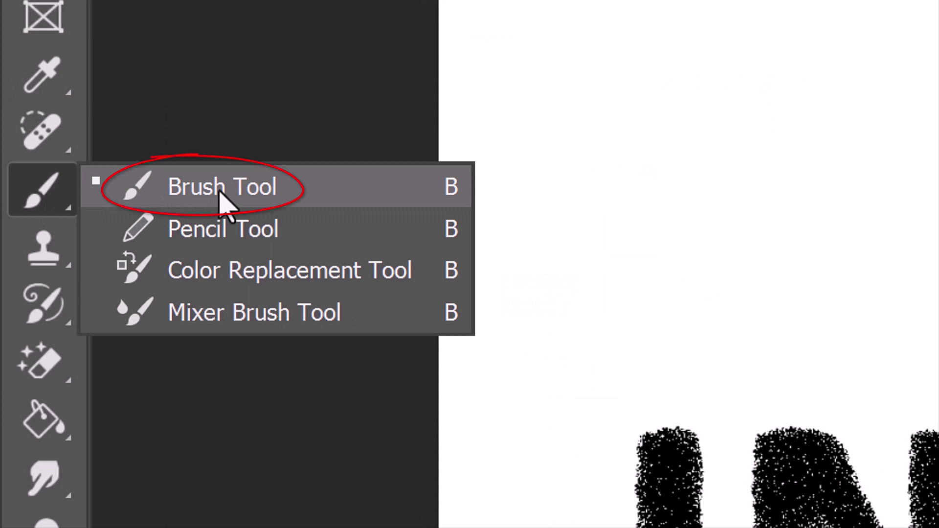
click(219, 194)
click(202, 62)
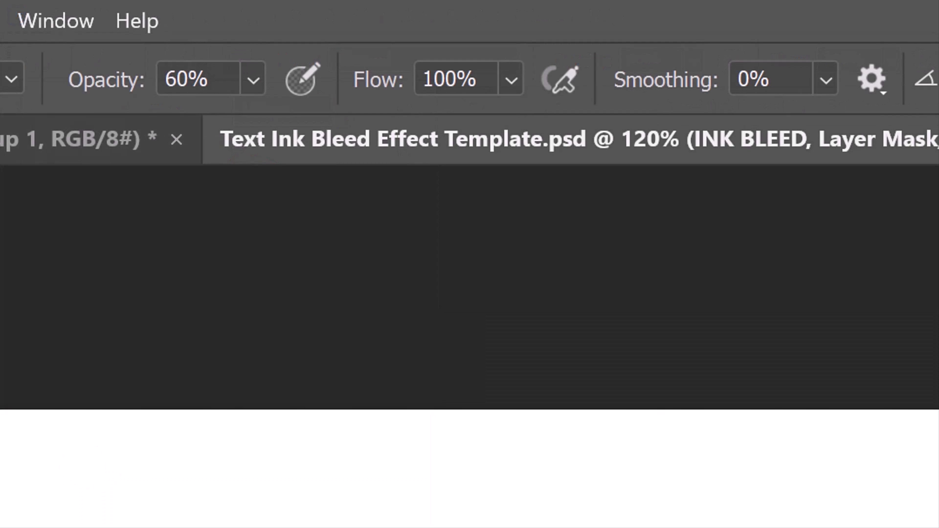
Lower the brush opacity from 60% to 30%.
click(667, 56)
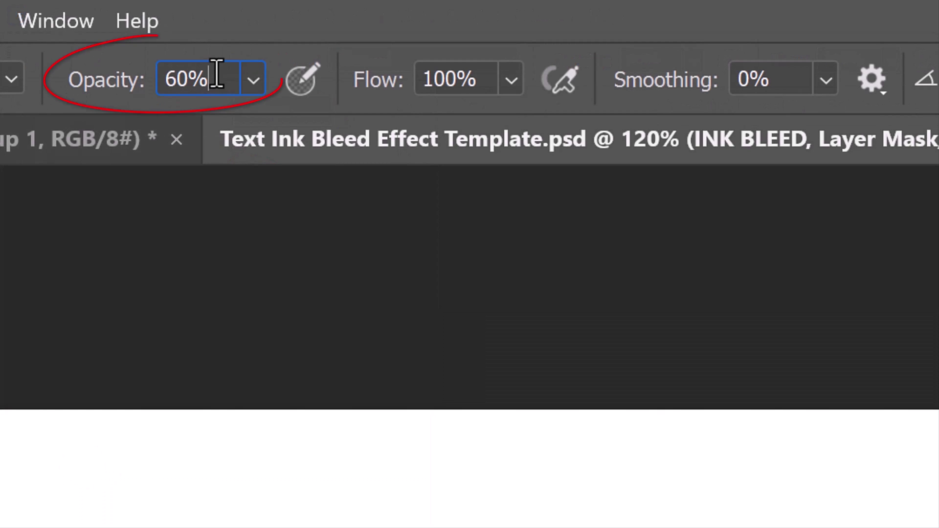
click(666, 58)
drag(215, 74, 10, 80)
text(30)
key(Return)
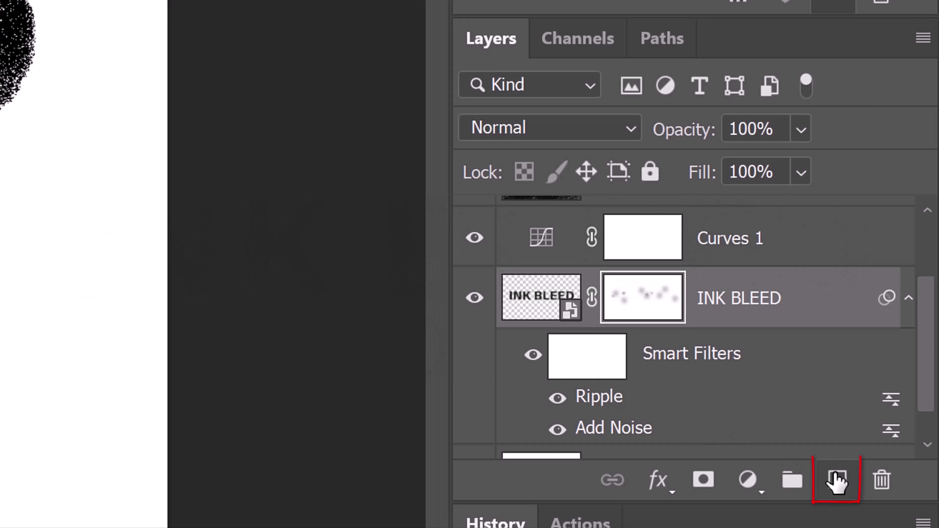
Add an empty Layer 2 above INK BLEED for painting the ink drips.
click(837, 481)
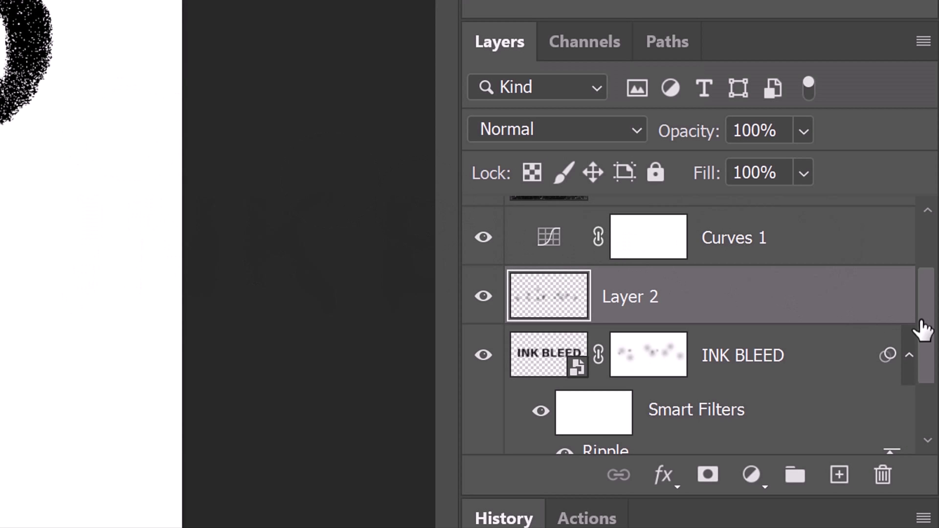
Show the Grungy texture layer and set its blend mode to Screen.
drag(922, 328, 897, 247)
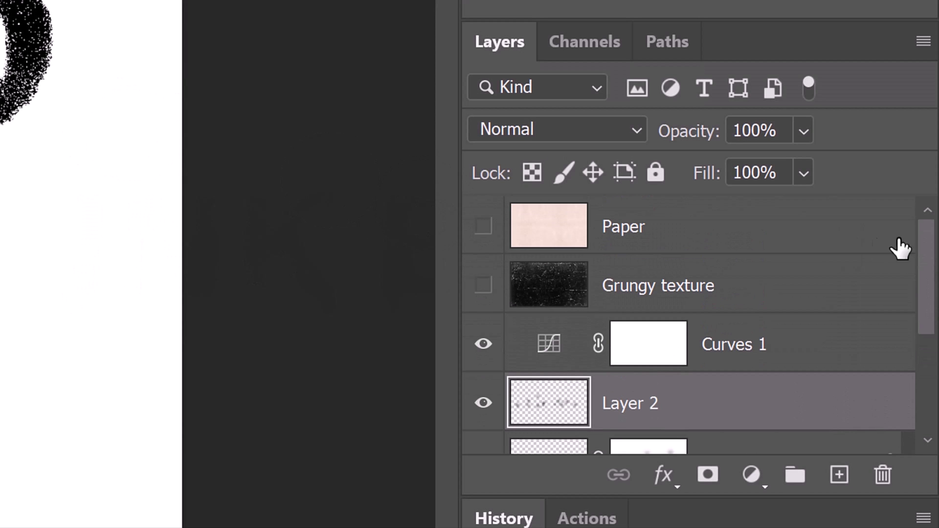
click(484, 286)
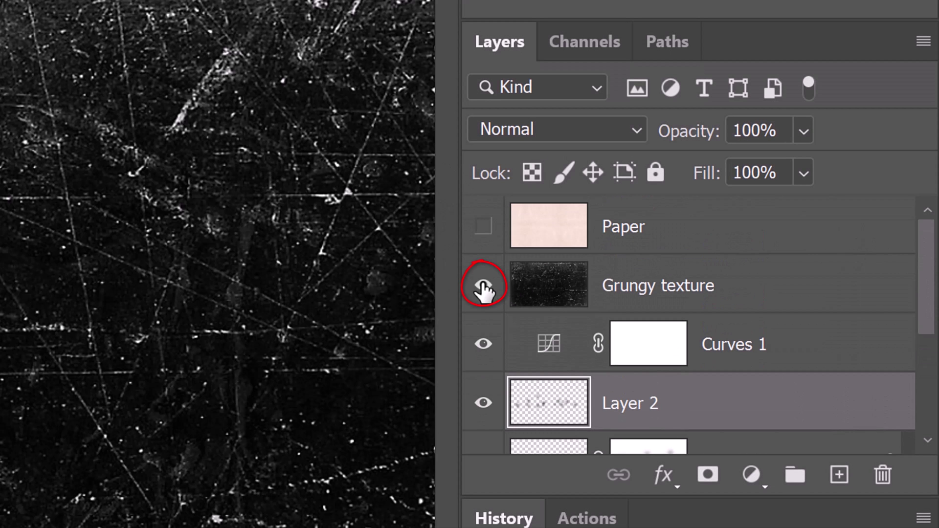
click(546, 289)
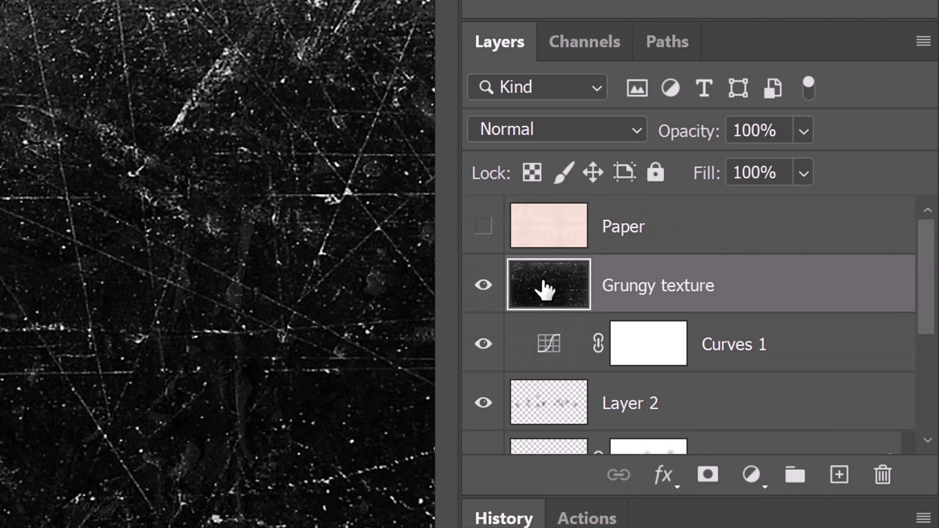
click(636, 130)
scroll(639, 128, down, 1)
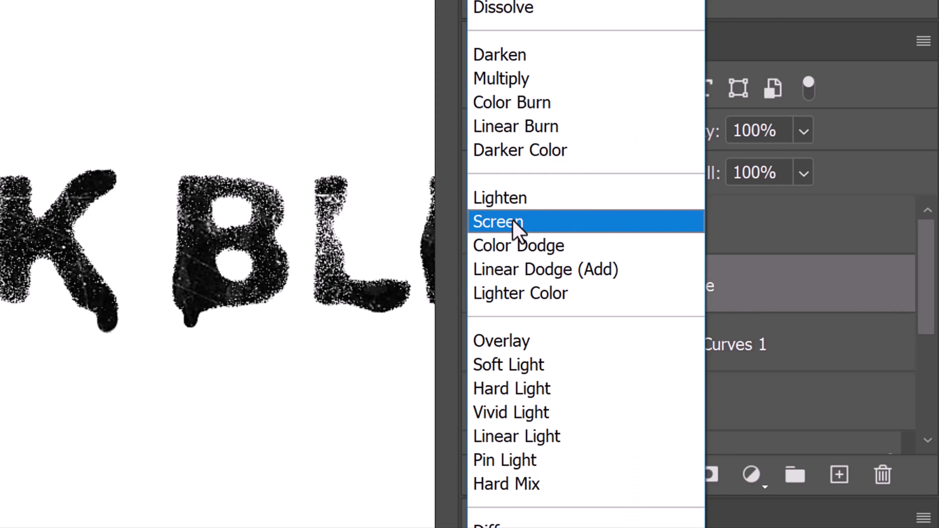
click(513, 222)
Show the Paper layer and open its blend mode list to choose a darkening mode.
click(484, 227)
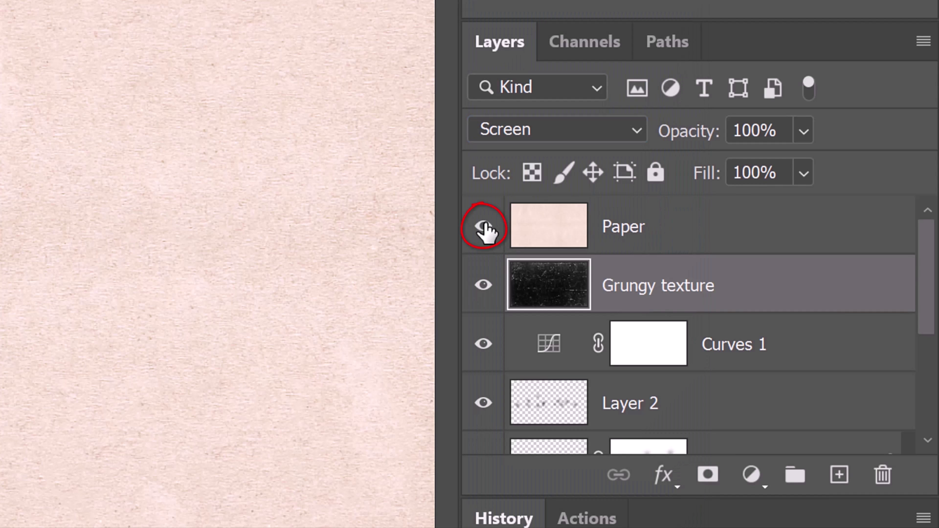
click(552, 232)
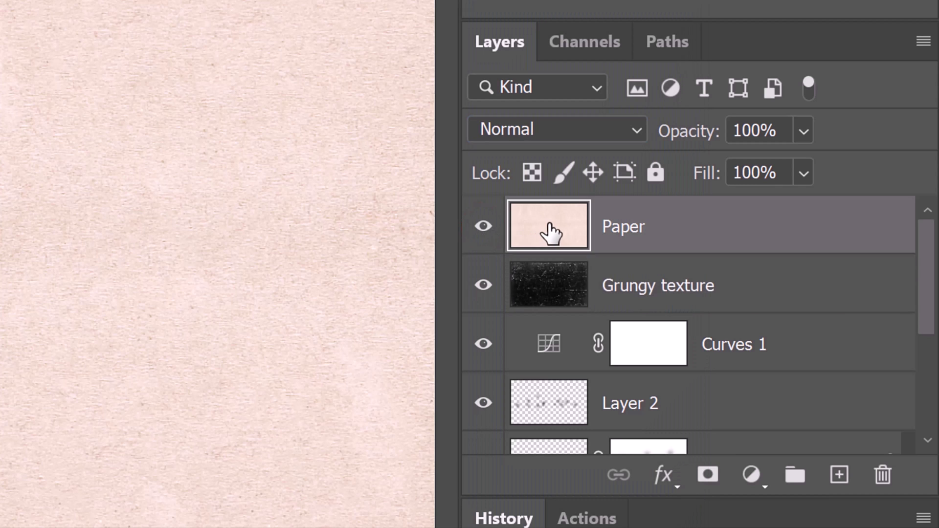
click(636, 130)
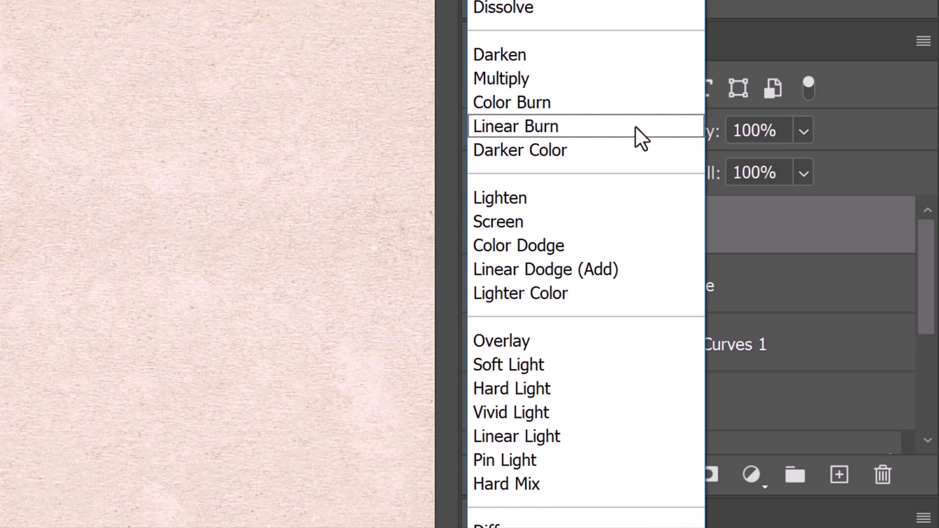